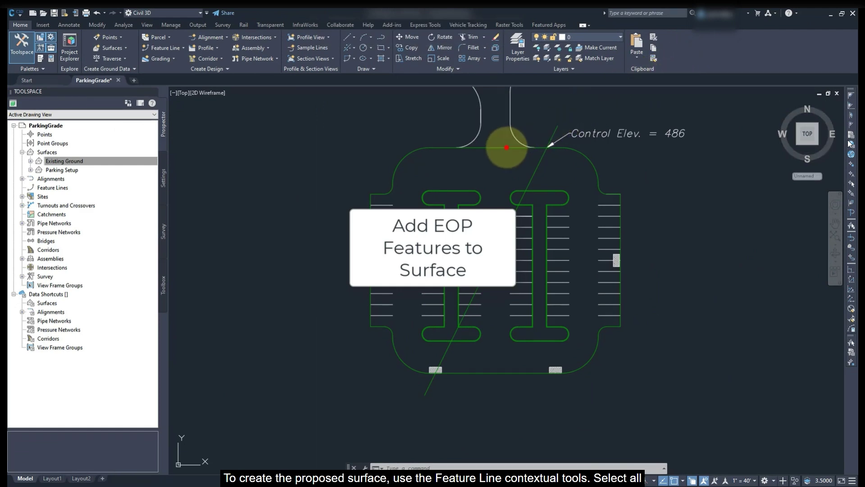
Select the outer edge-of-pavement feature line and the EOP lines of both parking islands, and start adding them to a surface as breaklines
left_click(506, 148)
scroll(505, 186, "up", 5)
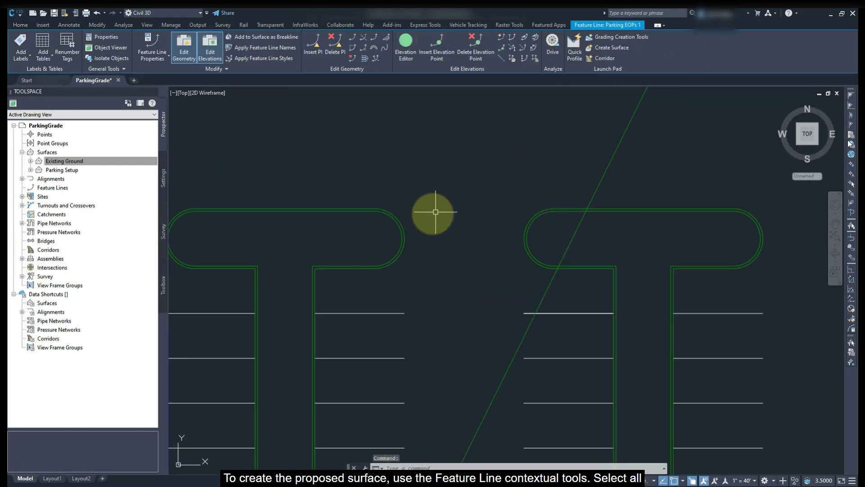
left_click(404, 231)
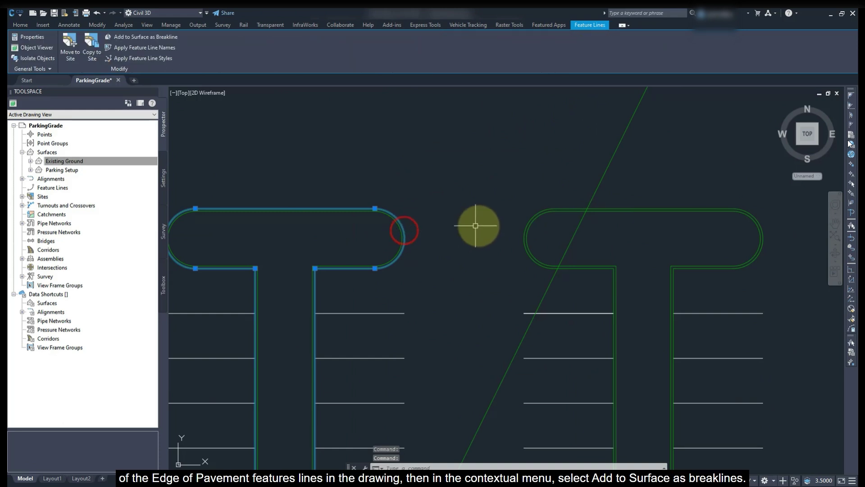
left_click(524, 227)
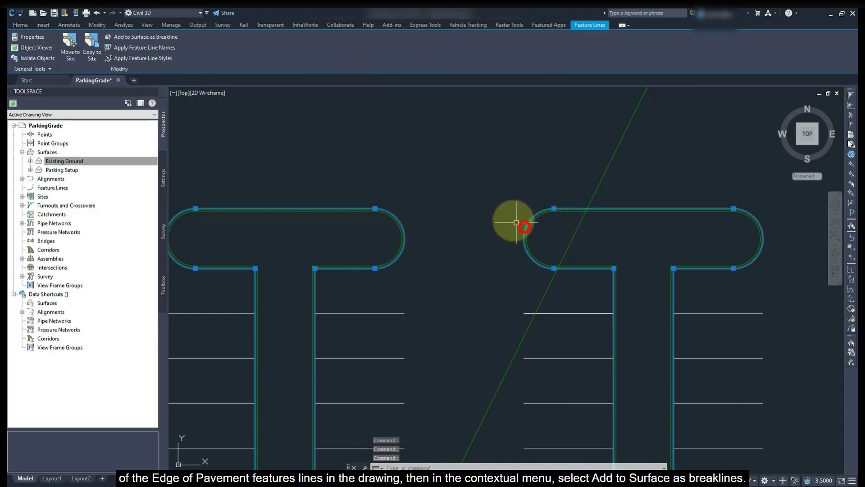
right_click(483, 184)
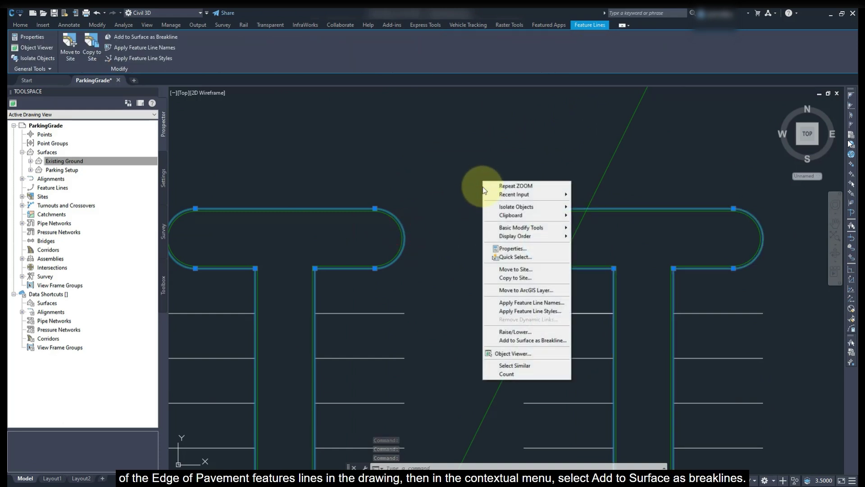
left_click(499, 340)
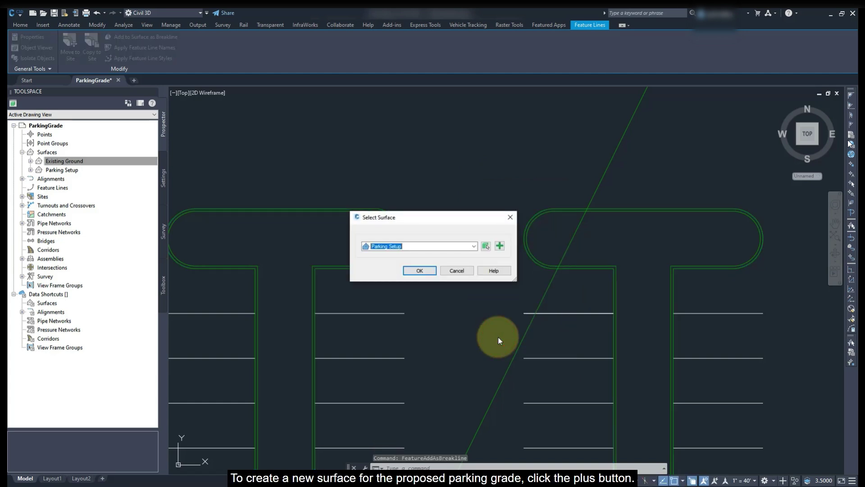
Create a TIN surface named Proposed Parking with the Contours 1' and 5' (Design) style as the target for the breaklines
left_click(501, 248)
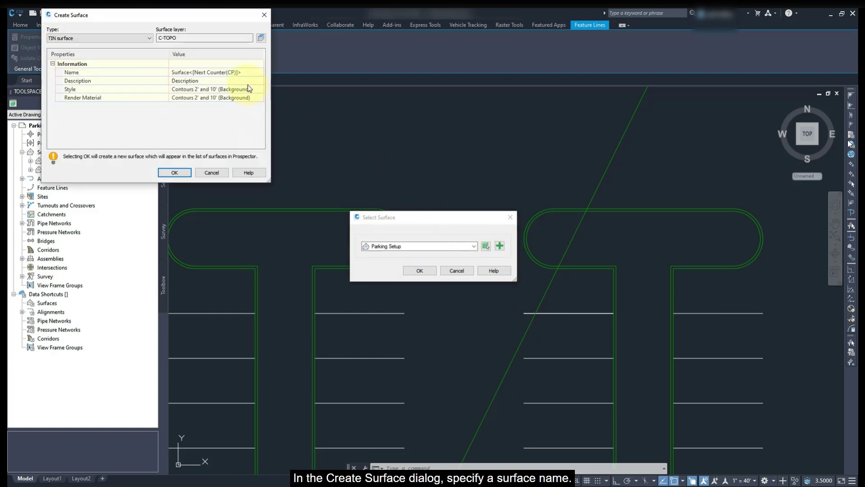
left_click(240, 72)
type("Proposed Parking")
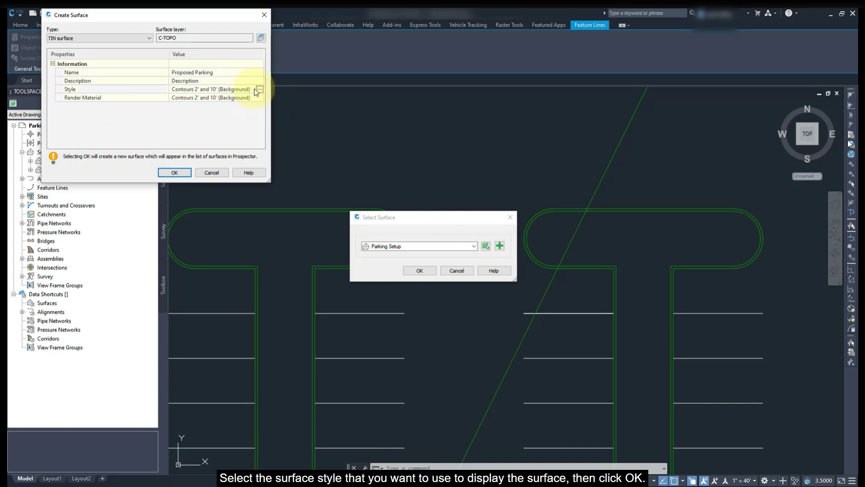
left_click(257, 89)
left_click(131, 34)
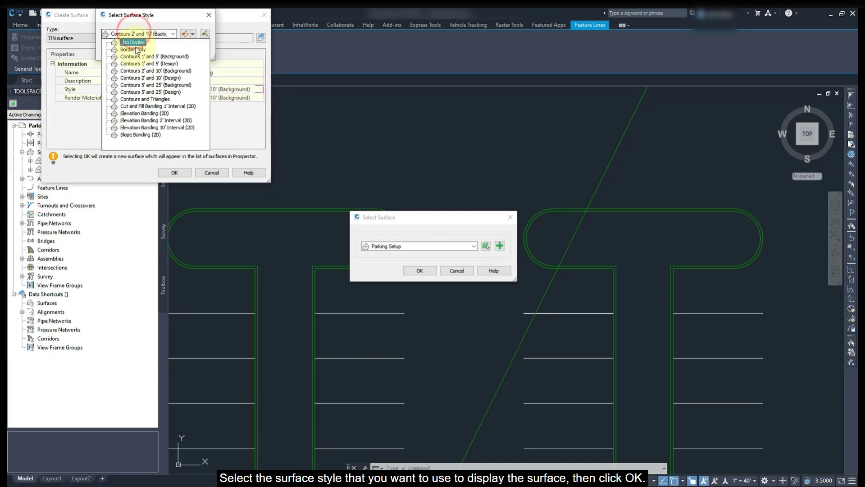
left_click(136, 63)
left_click(131, 49)
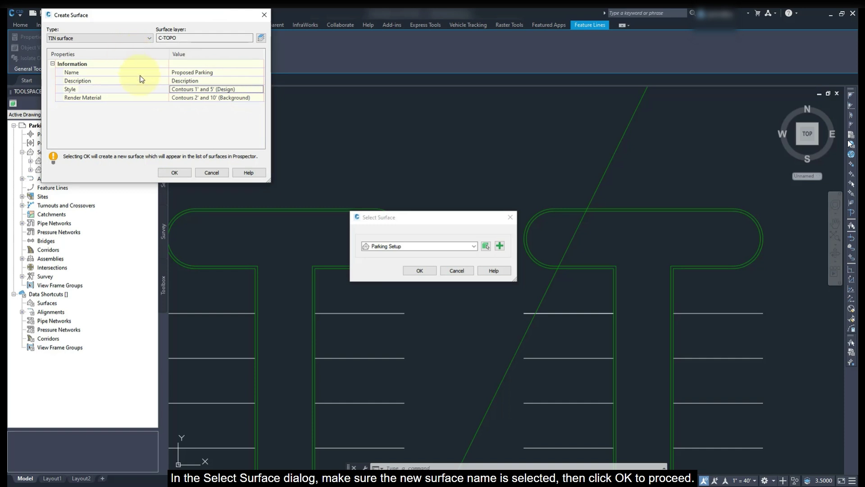
left_click(183, 173)
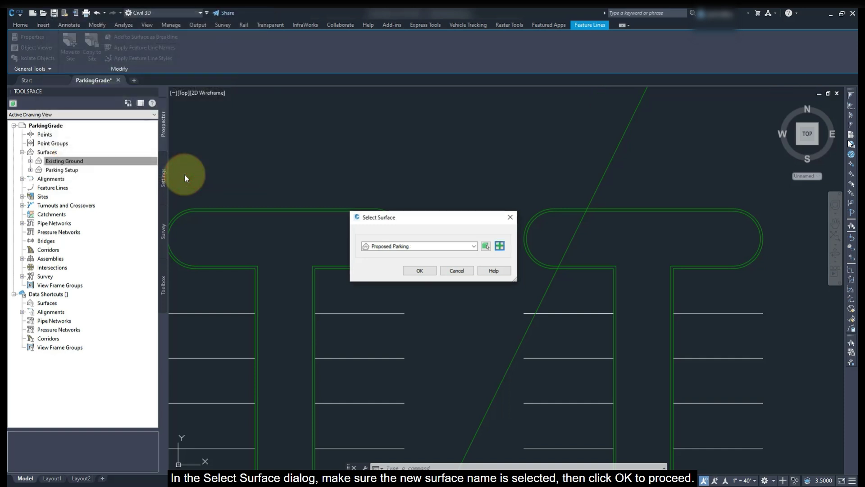
left_click(416, 270)
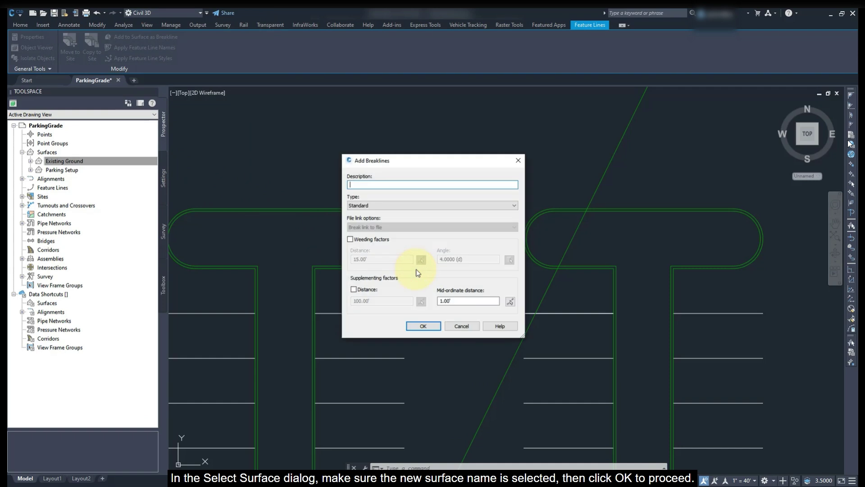
Add the breaklines with the description EOPs, a 0.1' mid-ordinate distance and a 10' supplementing distance
left_click(366, 185)
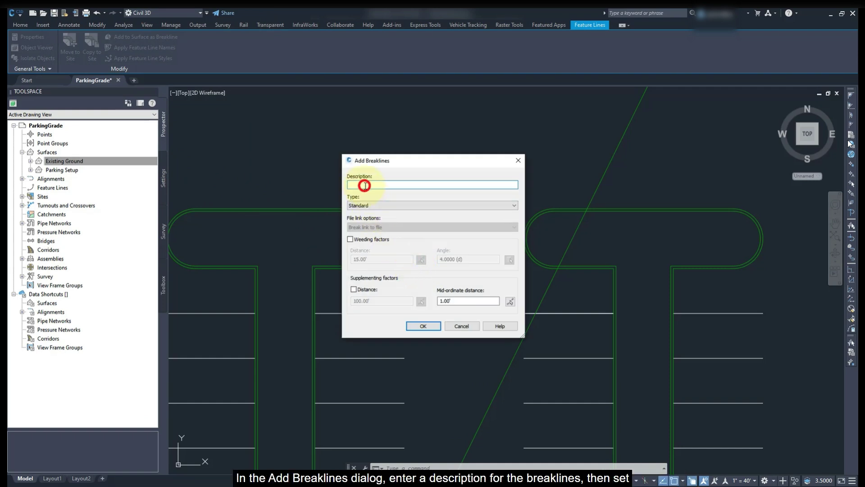
type("EOPs")
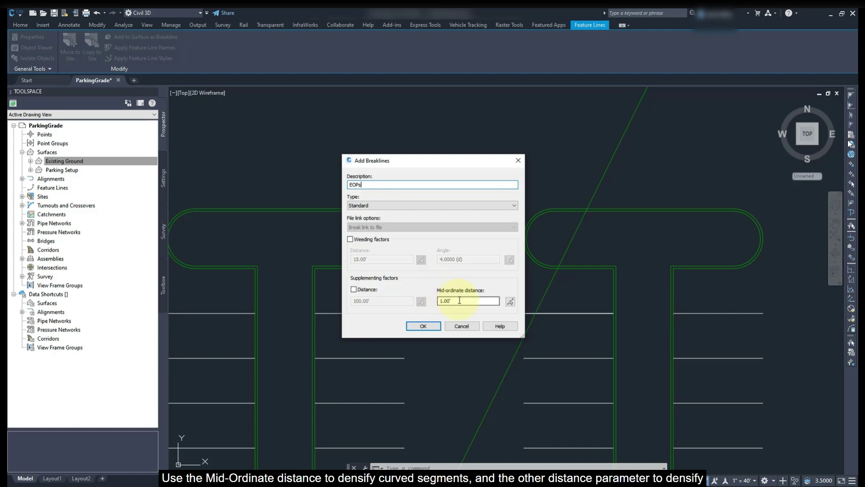
left_click_drag(459, 300, 432, 304)
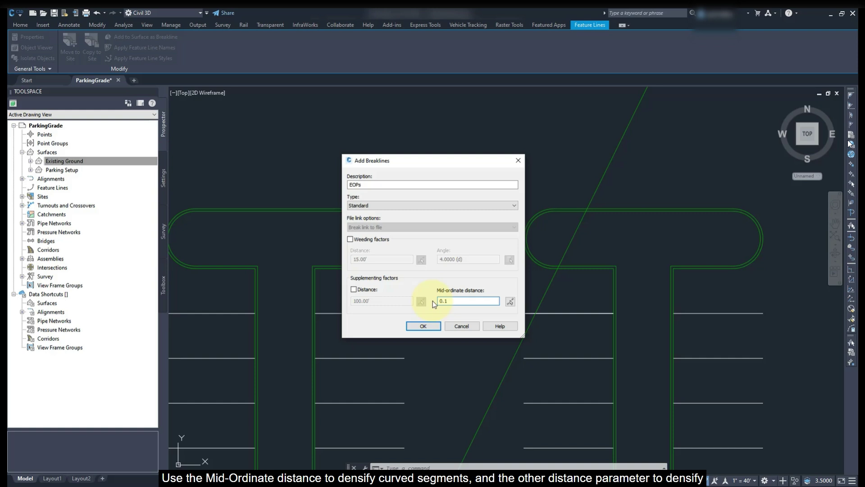
key("Tab")
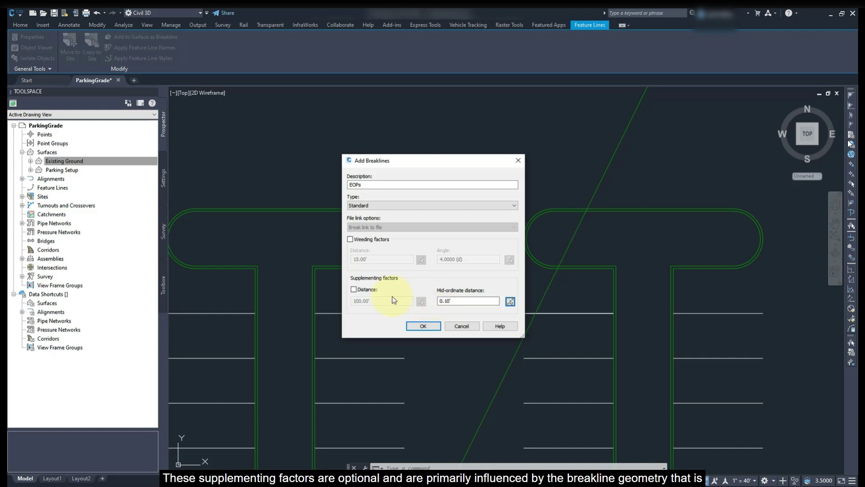
left_click(354, 289)
left_click_drag(372, 299, 351, 301)
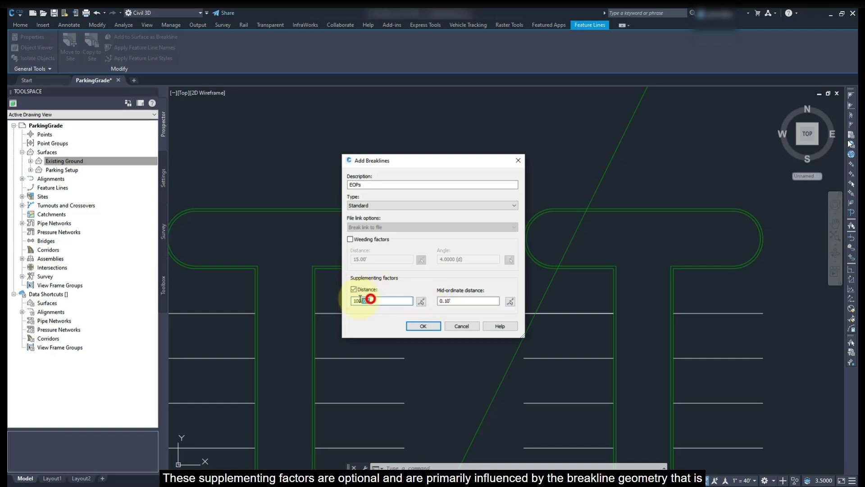
type("10")
key("Tab")
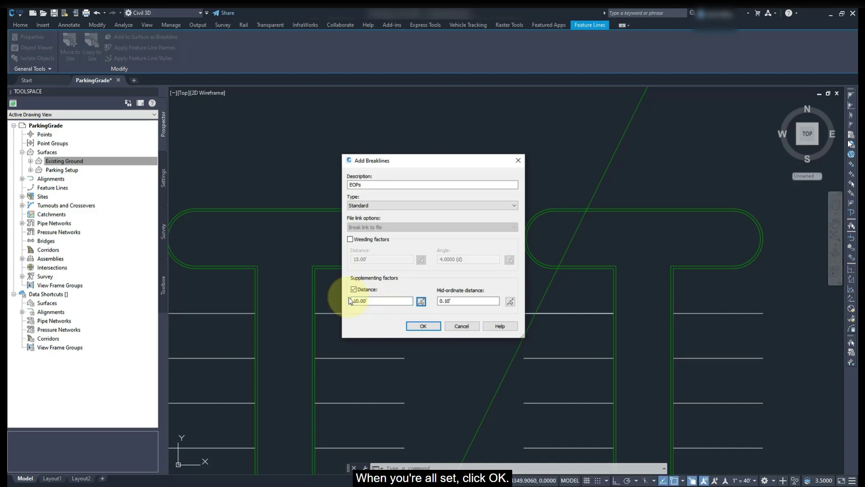
left_click(423, 326)
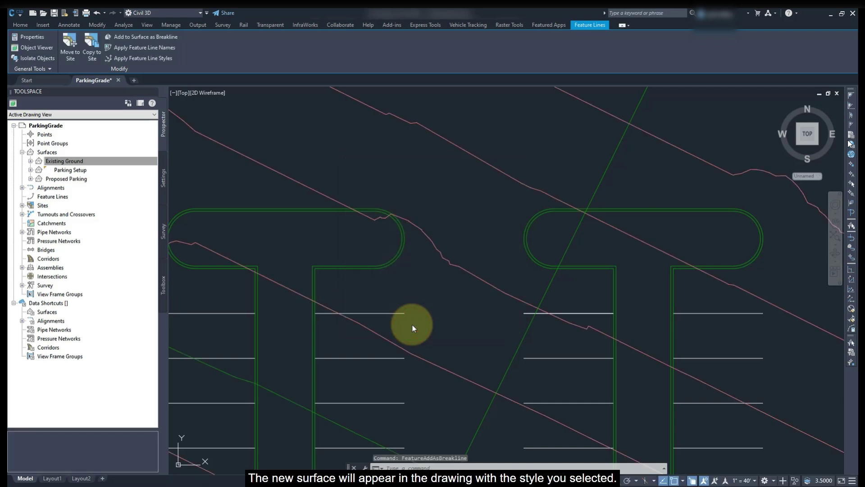
Add the inner curb feature lines of both parking islands to the Proposed Parking surface as breaklines described as Curbs
scroll(412, 325, "down", 2)
scroll(412, 324, "down", 3)
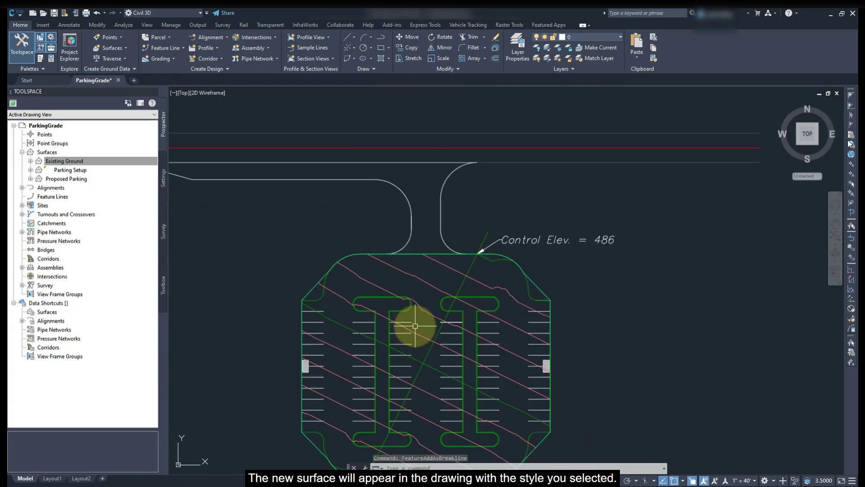
middle_click_drag(412, 325, 416, 250)
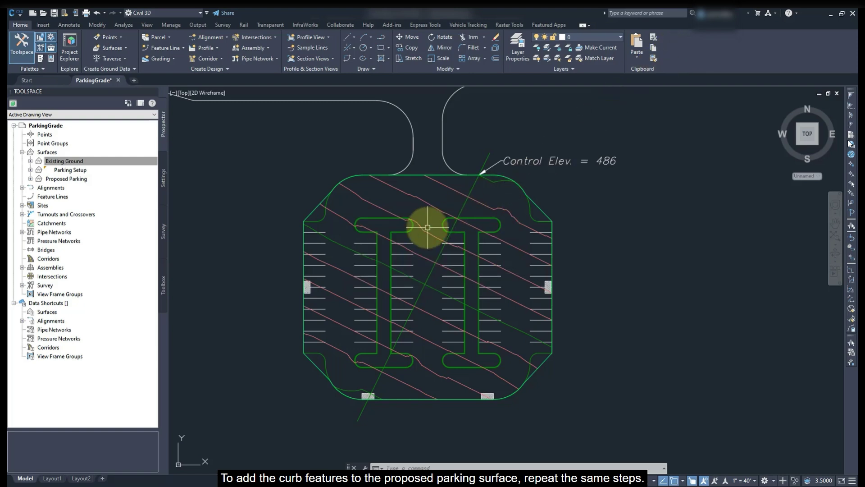
scroll(428, 228, "up", 6)
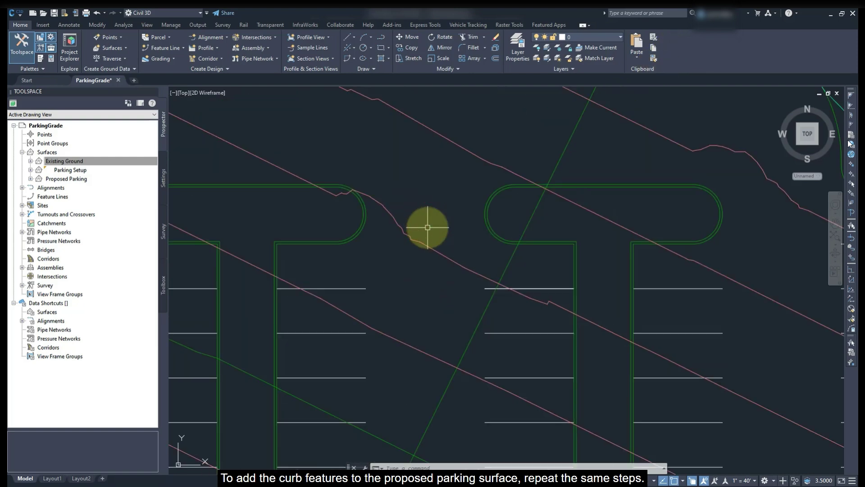
left_click(359, 216)
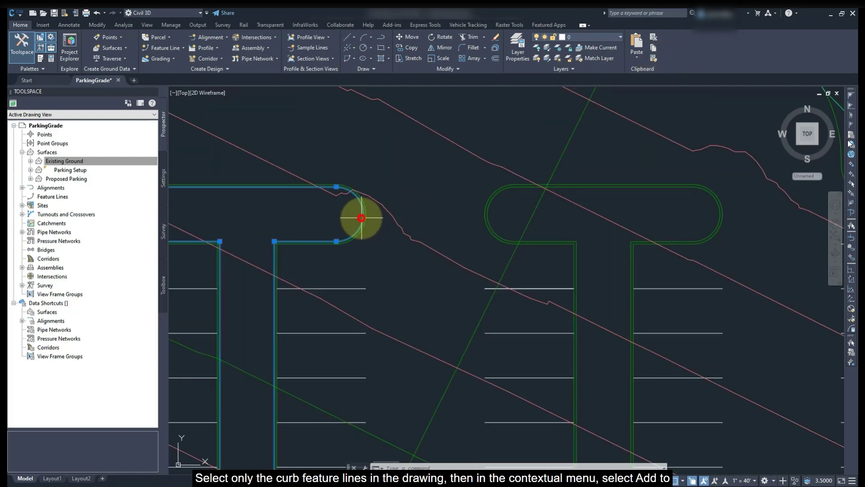
left_click(488, 211)
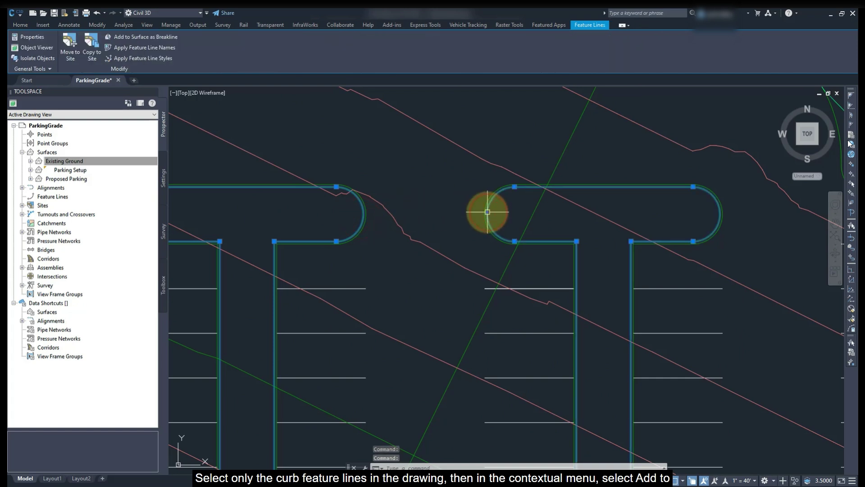
right_click(487, 212)
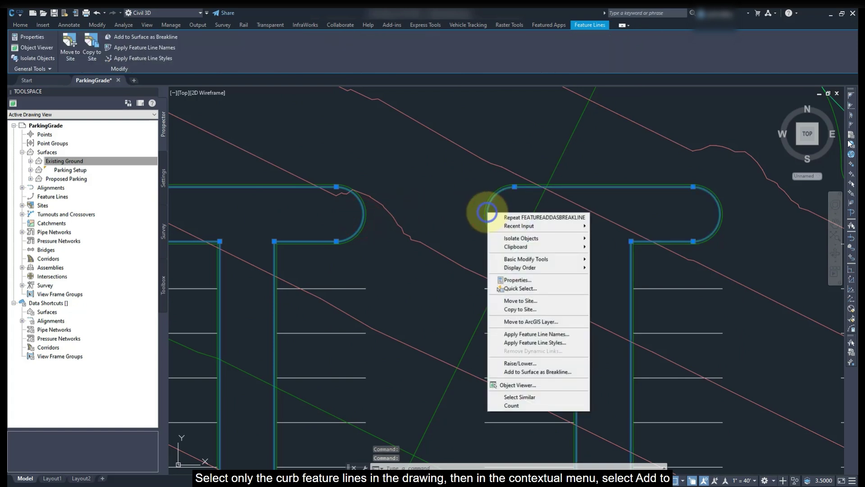
left_click(510, 371)
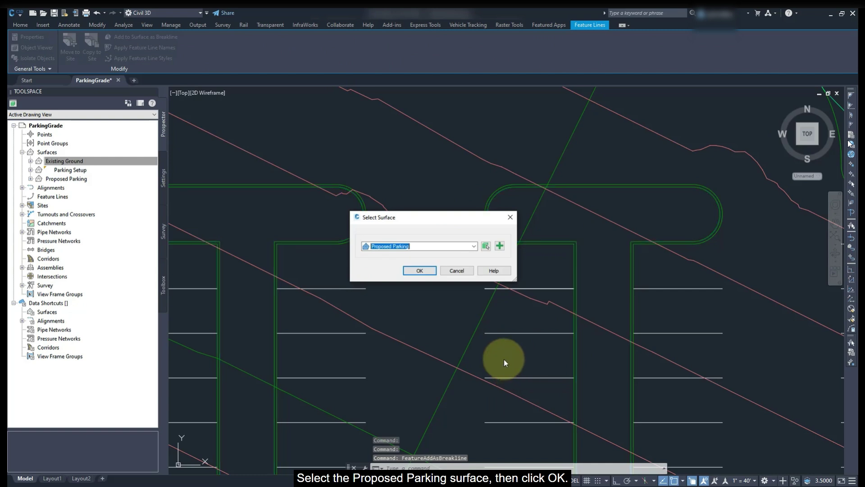
left_click(419, 270)
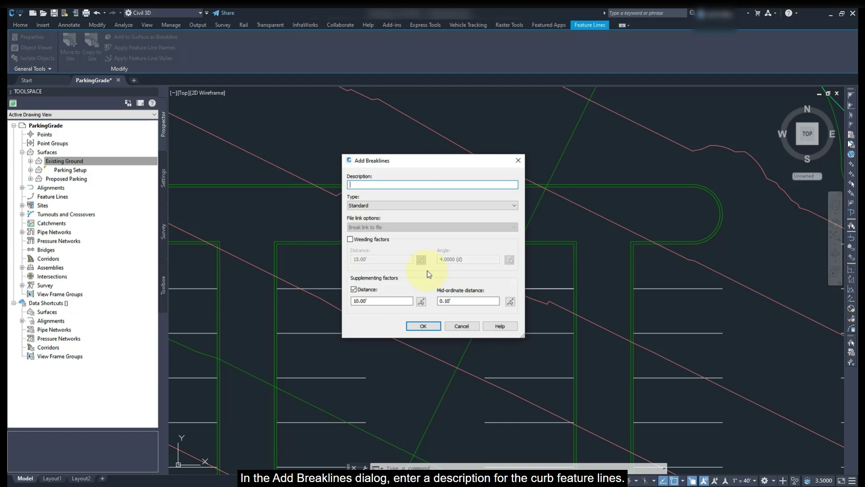
type("Curbs")
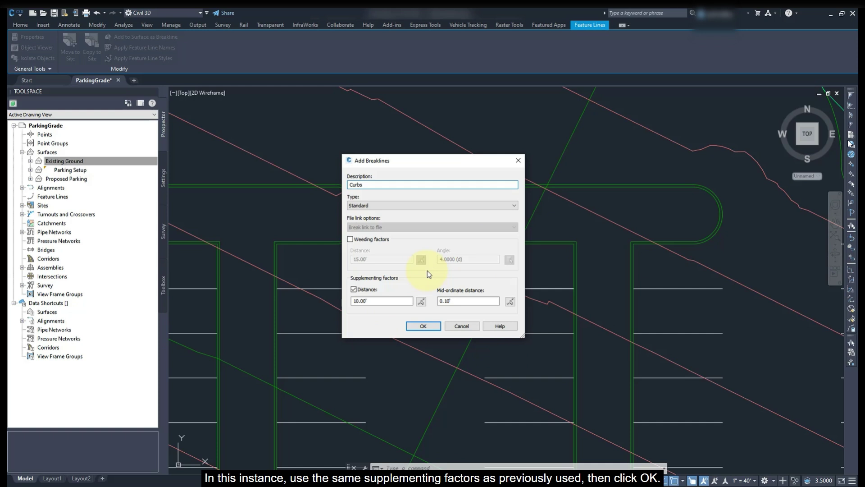
left_click(434, 325)
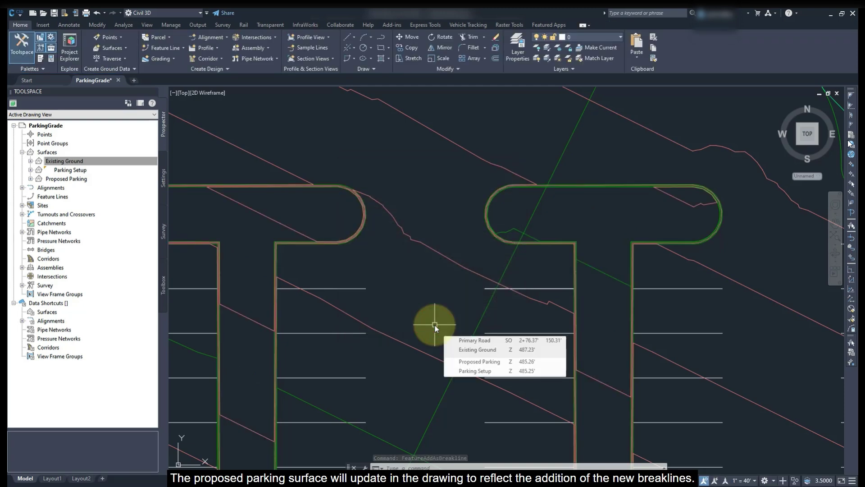
Add an Outer boundary named Limits to the Proposed Parking surface from the outermost edge-of-pavement feature line, with non-destructive breakline and 0.1 mid-ordinate distance
scroll(435, 326, "down", 4)
middle_click_drag(434, 324, 454, 218)
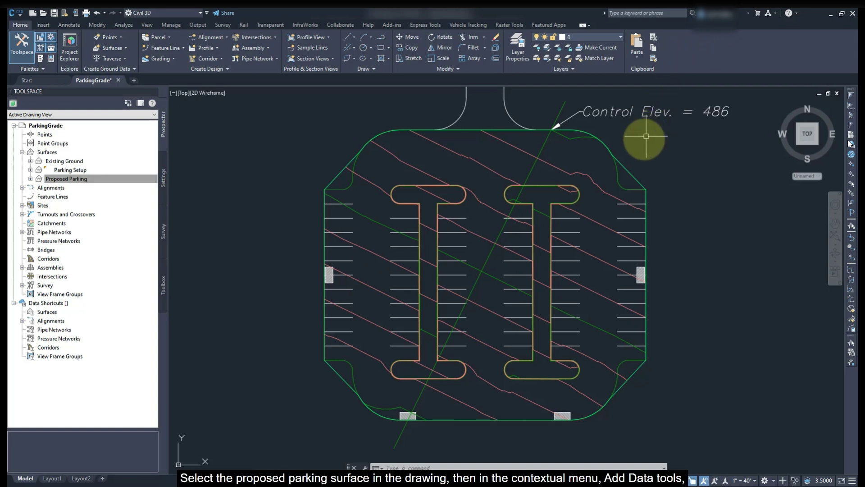
left_click(626, 168)
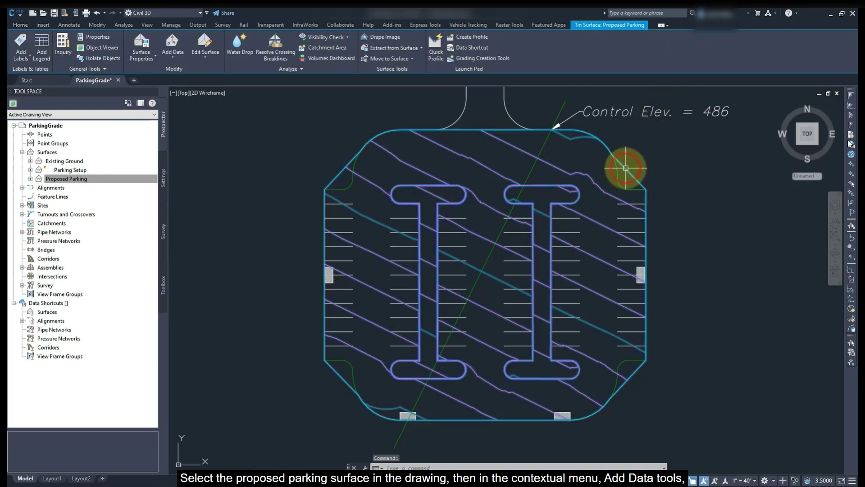
left_click(176, 58)
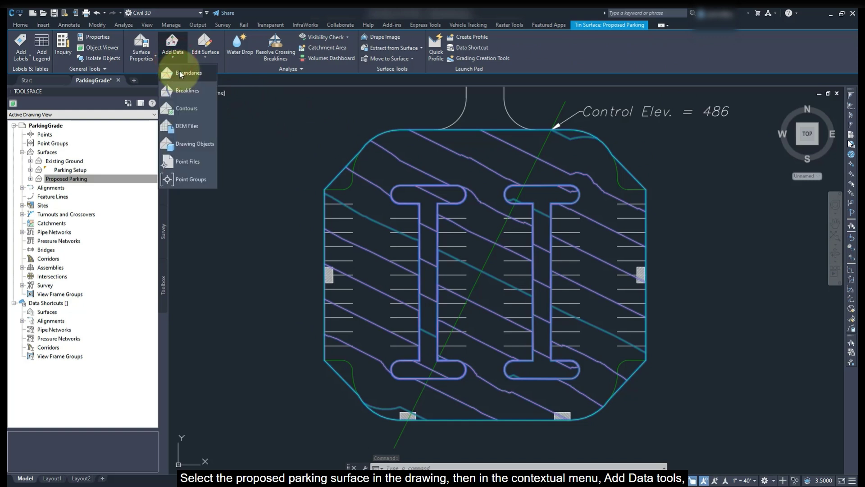
left_click(180, 72)
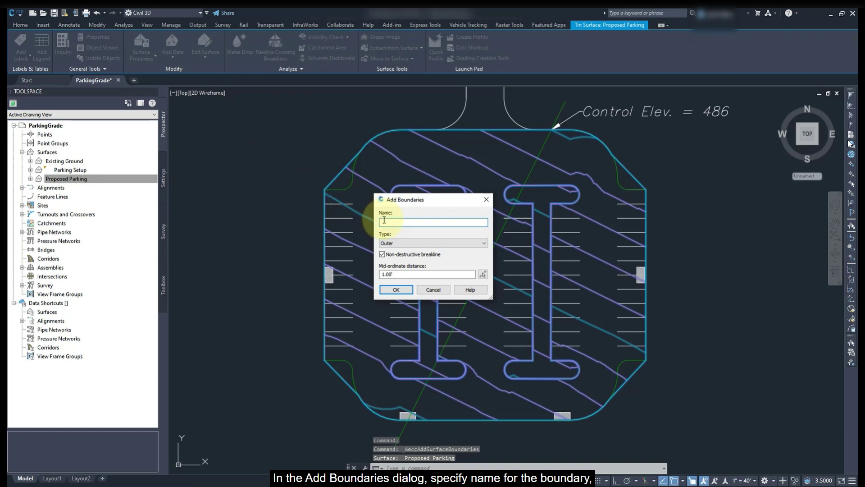
left_click(384, 220)
type("Limits")
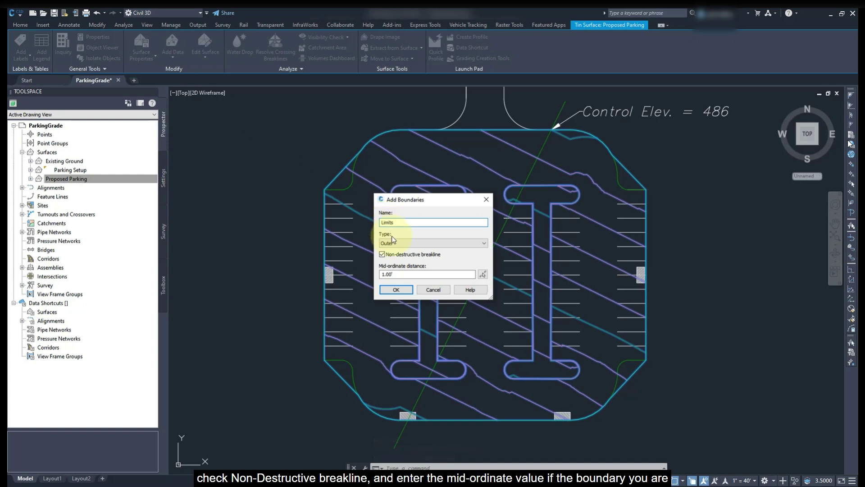
left_click_drag(400, 273, 376, 275)
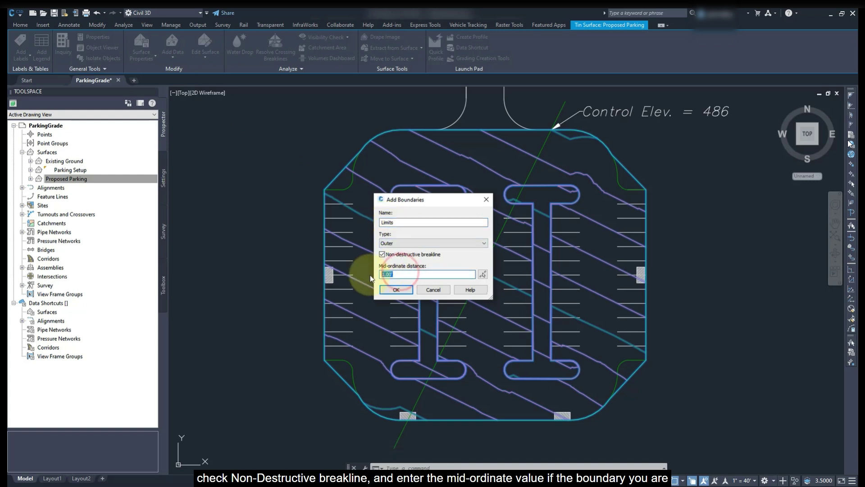
type("0.")
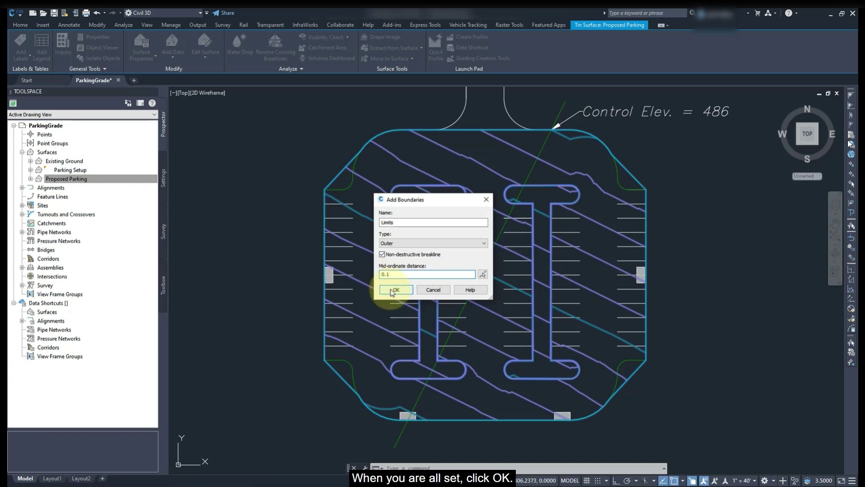
left_click(392, 290)
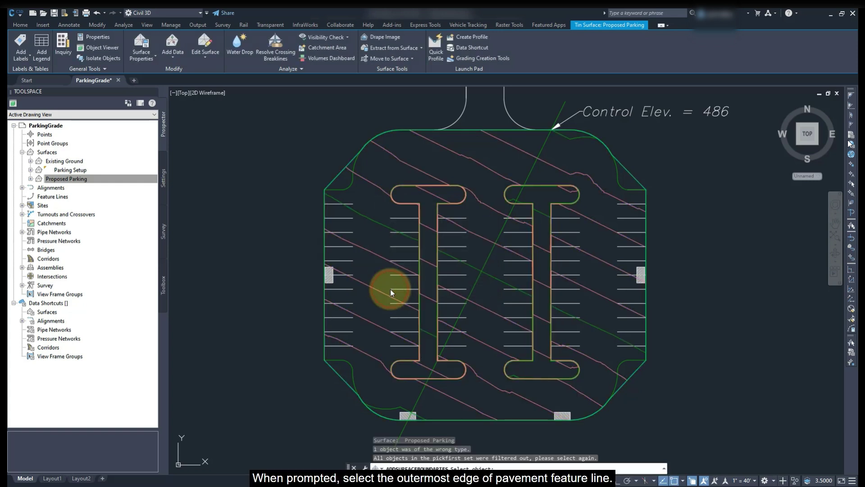
left_click(348, 187)
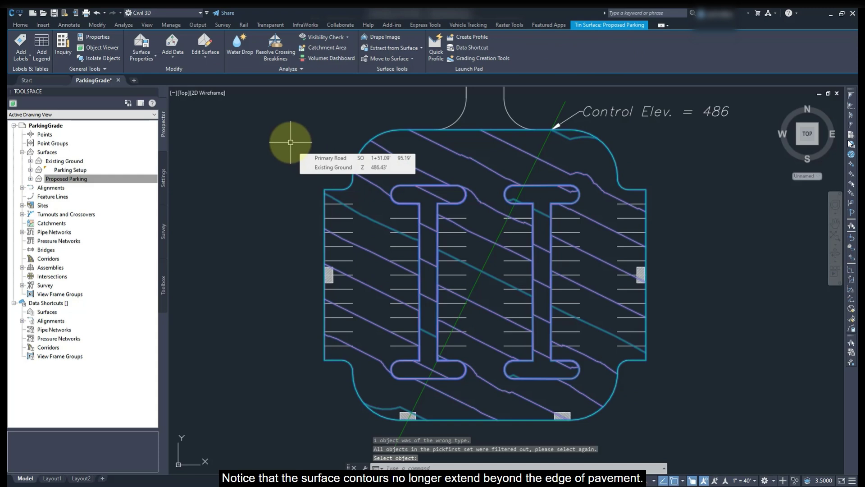
key("Escape")
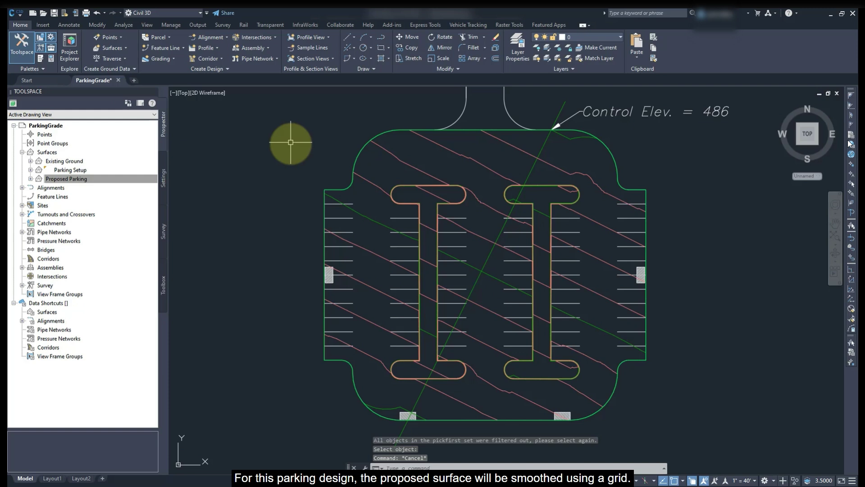
Start smoothing the Proposed Parking surface with natural neighbor interpolation and grid-based output, using the entire surface as the output region
left_click(333, 199)
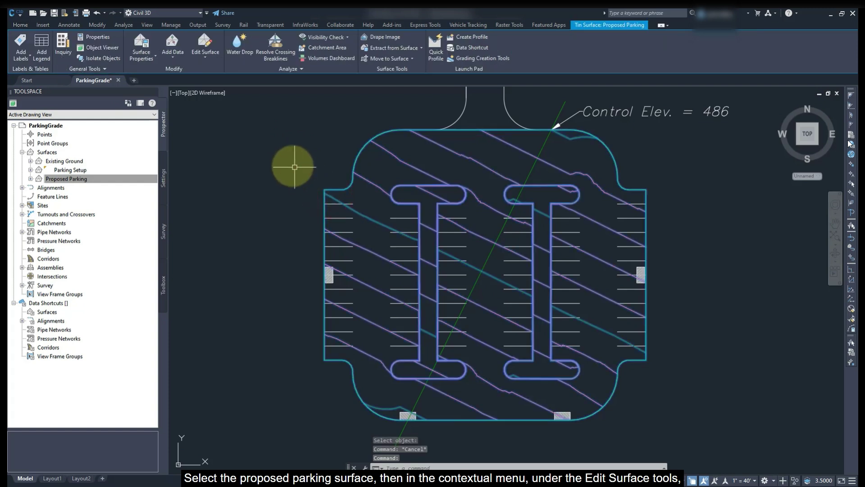
left_click(210, 55)
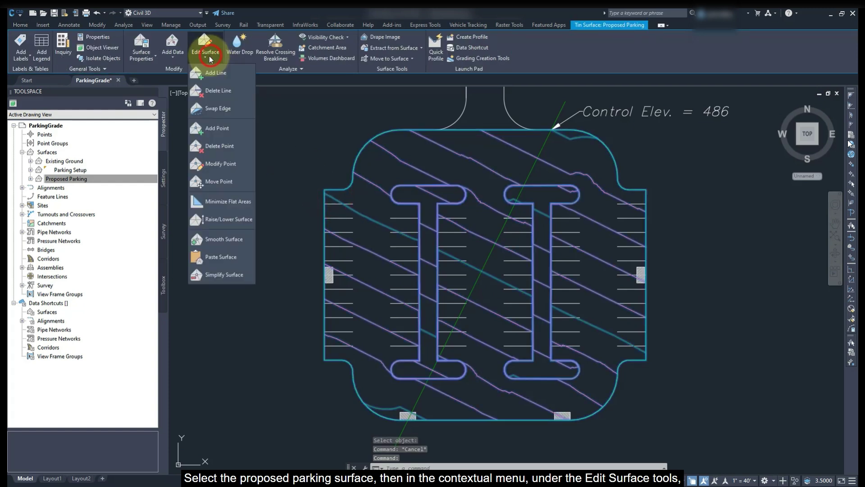
left_click(214, 238)
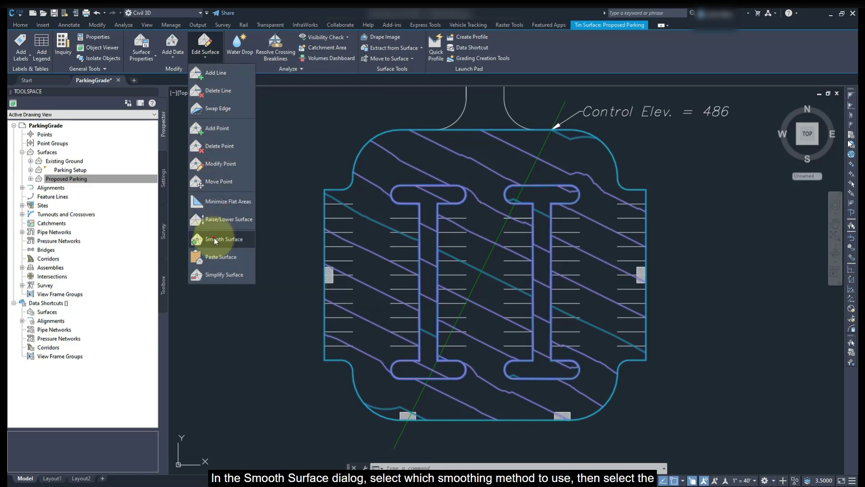
left_click(215, 238)
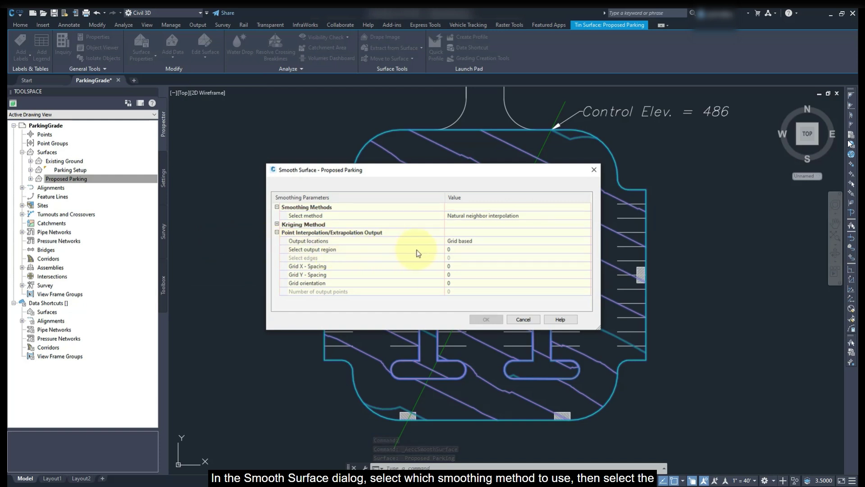
left_click(482, 242)
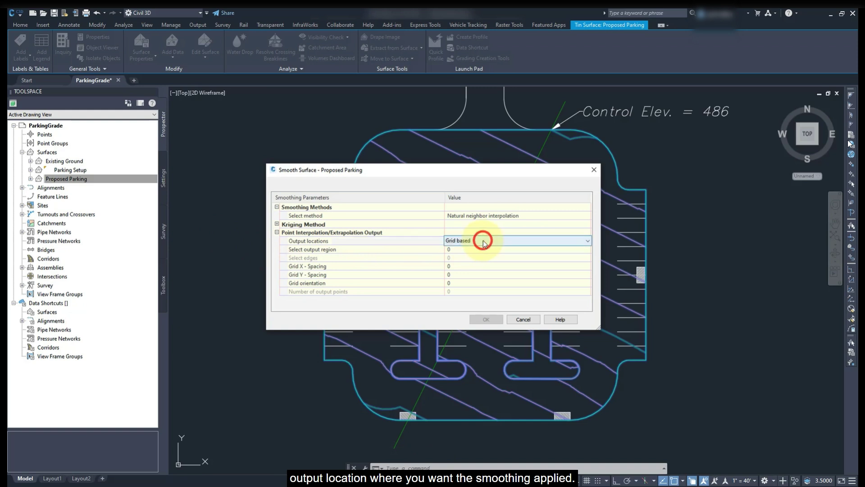
left_click(484, 242)
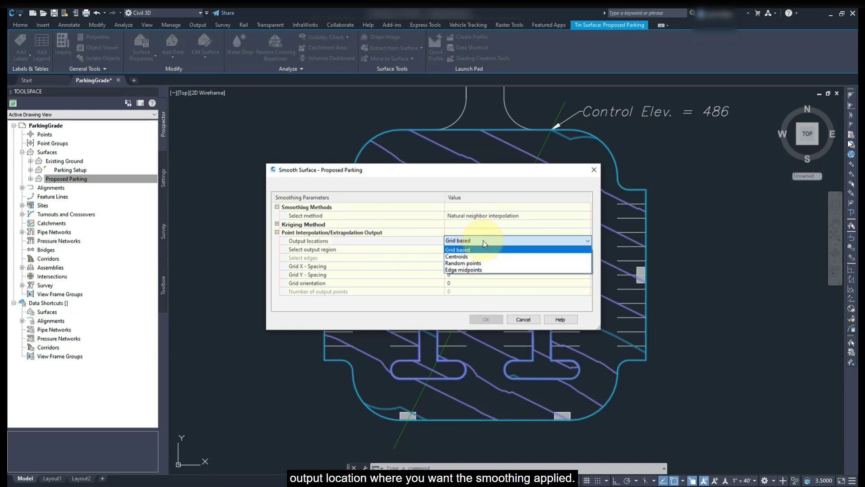
left_click(483, 249)
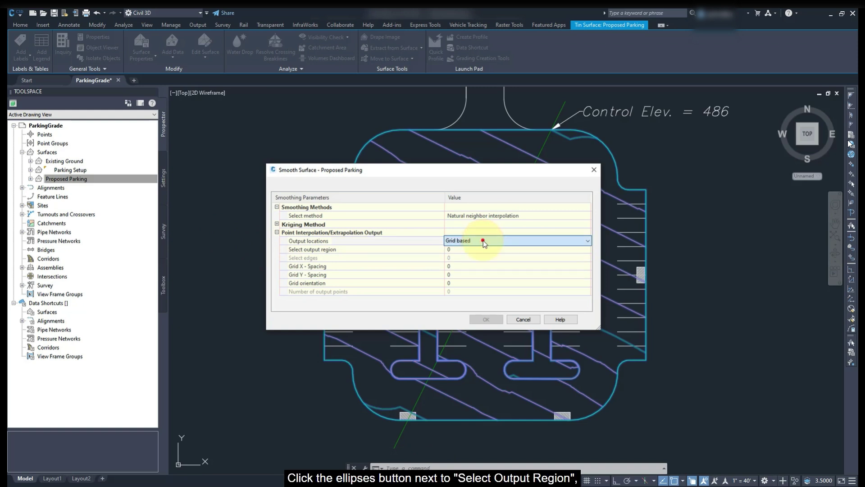
left_click(484, 250)
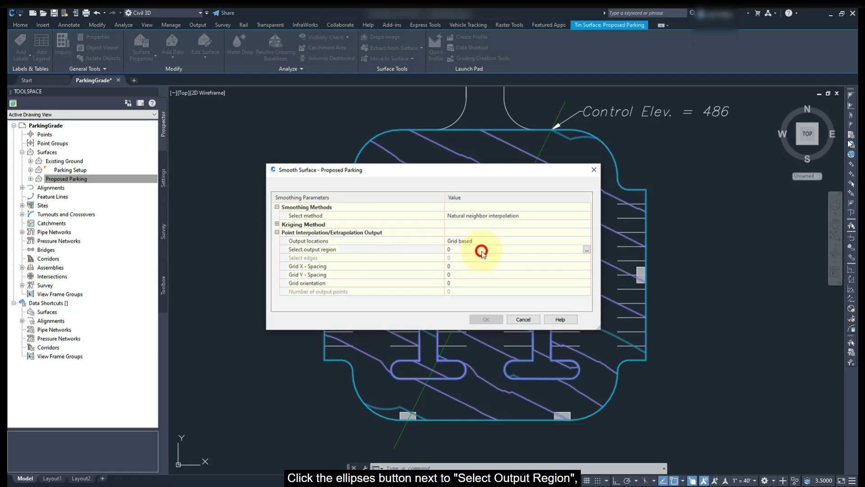
left_click(587, 251)
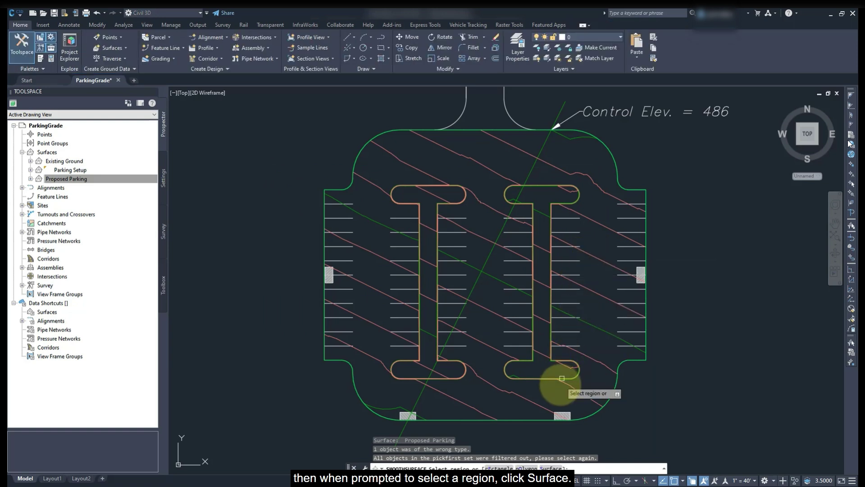
left_click(549, 468)
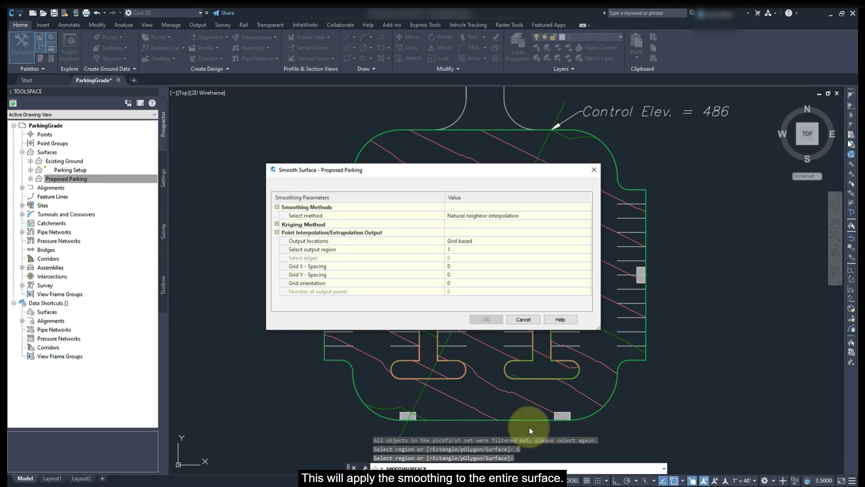
Set the smoothing grid's X and Y spacing to 2 and its orientation to 45, and apply the smoothing
left_click(461, 270)
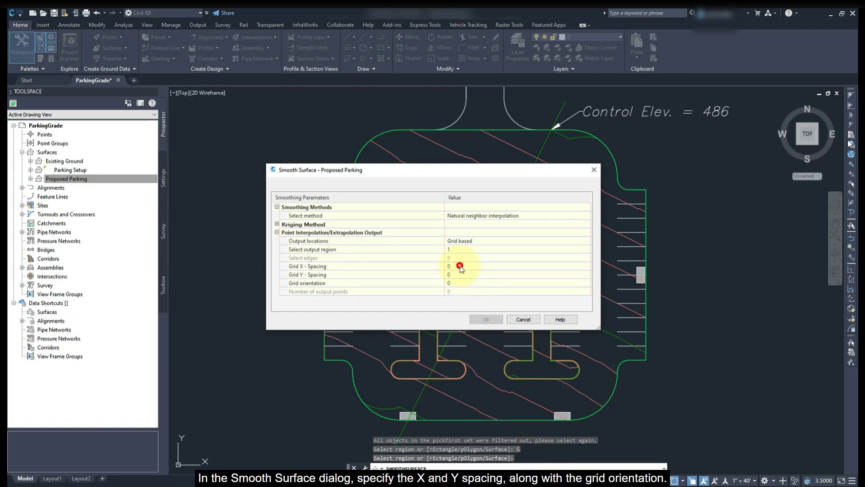
type("2")
key("Return")
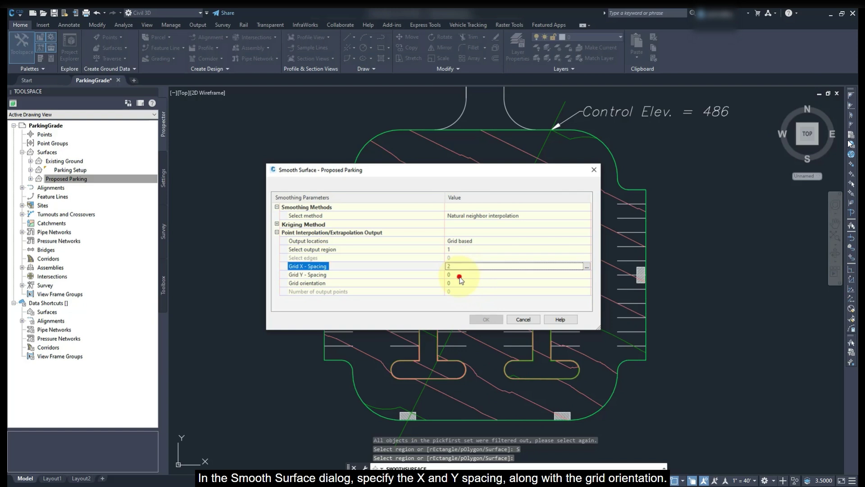
left_click(460, 276)
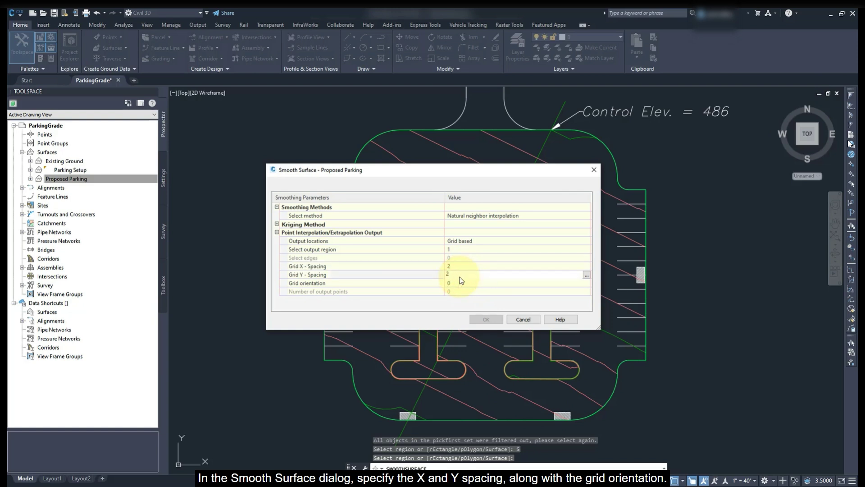
left_click(461, 278)
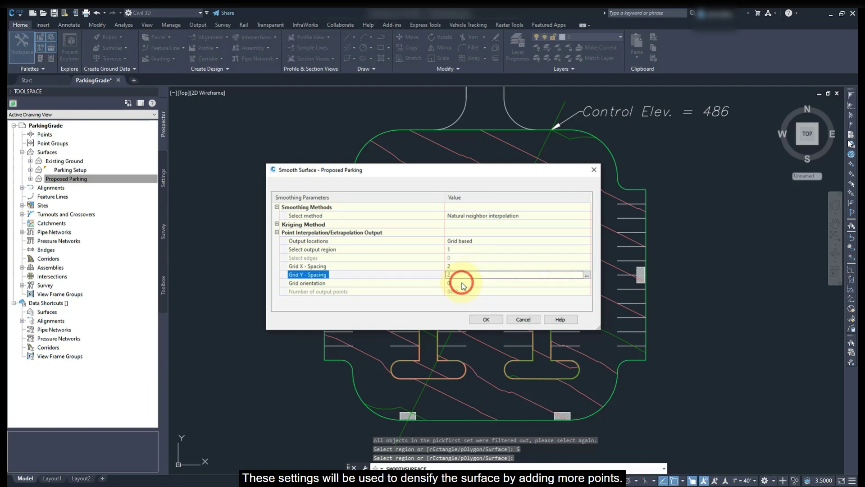
left_click(462, 283)
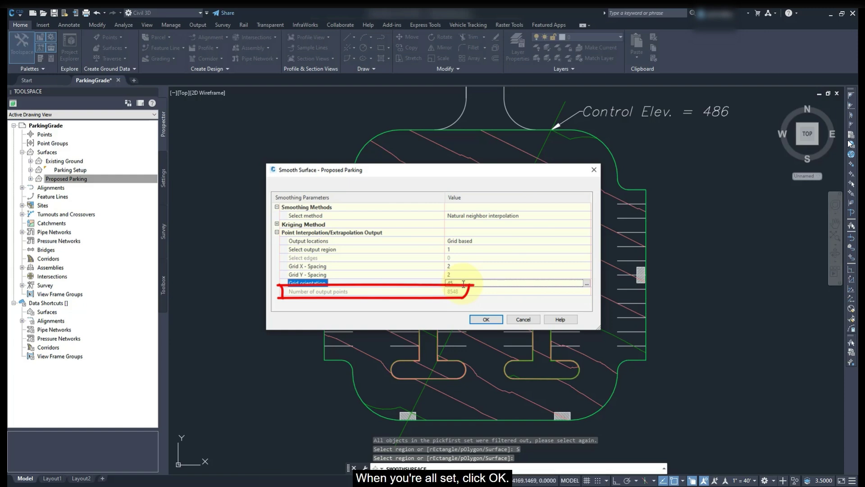
left_click(486, 319)
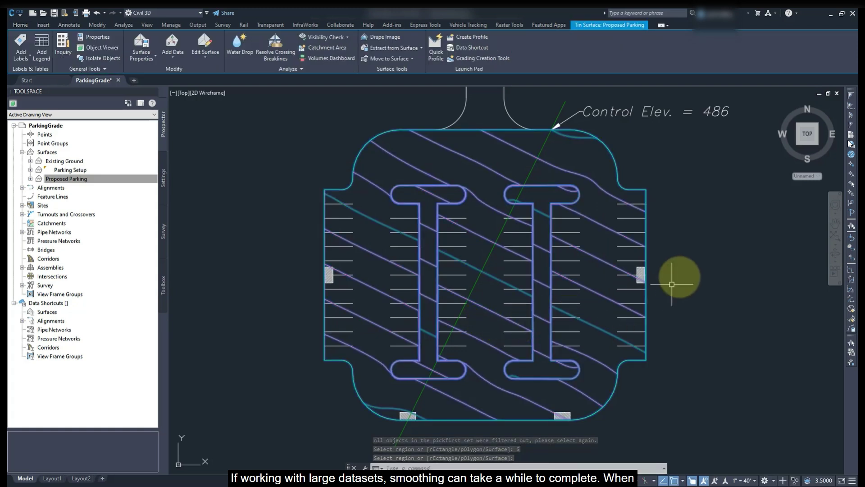
key("Escape")
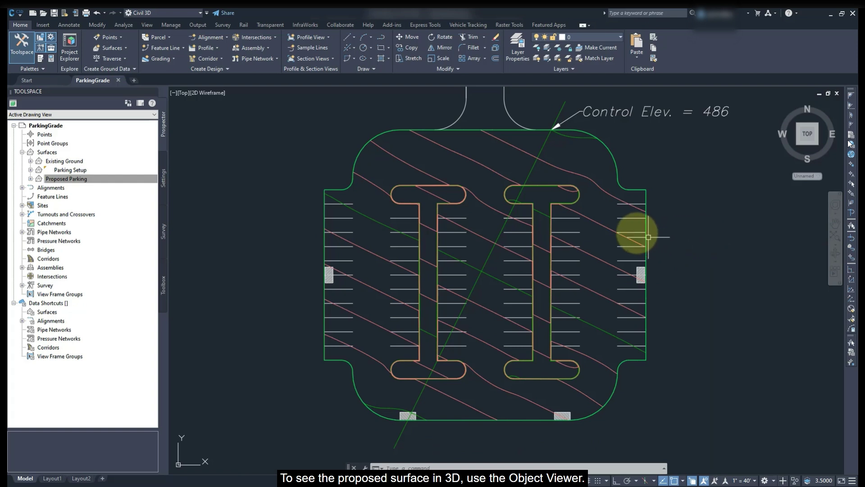
Inspect the smoothed Proposed Parking surface in the Object Viewer from a tilted 3D angle, using the Conceptual visual style
left_click(600, 224)
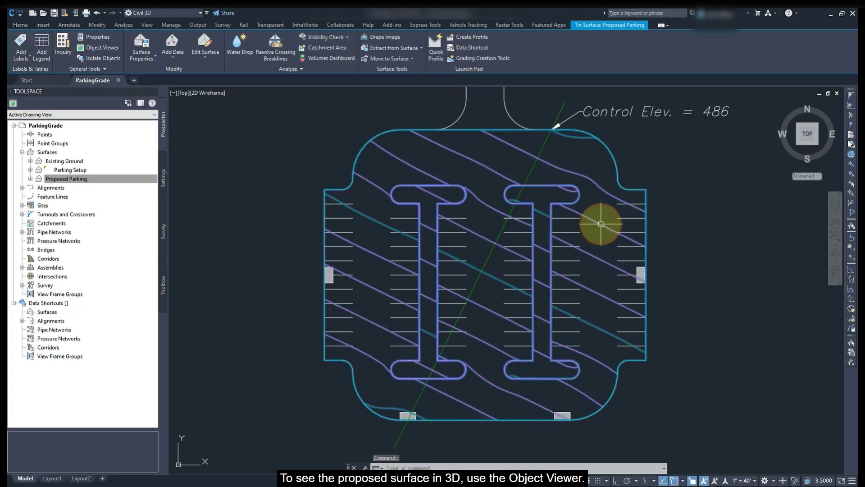
right_click(600, 224)
left_click(610, 347)
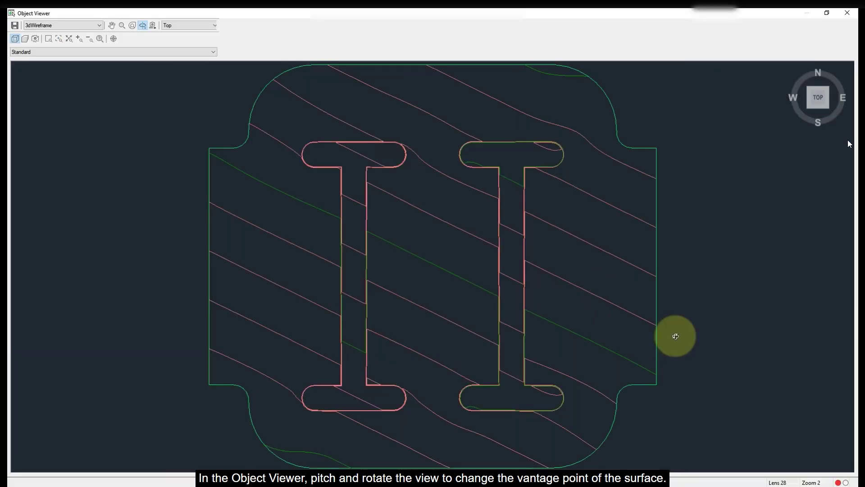
left_click_drag(447, 377, 410, 208)
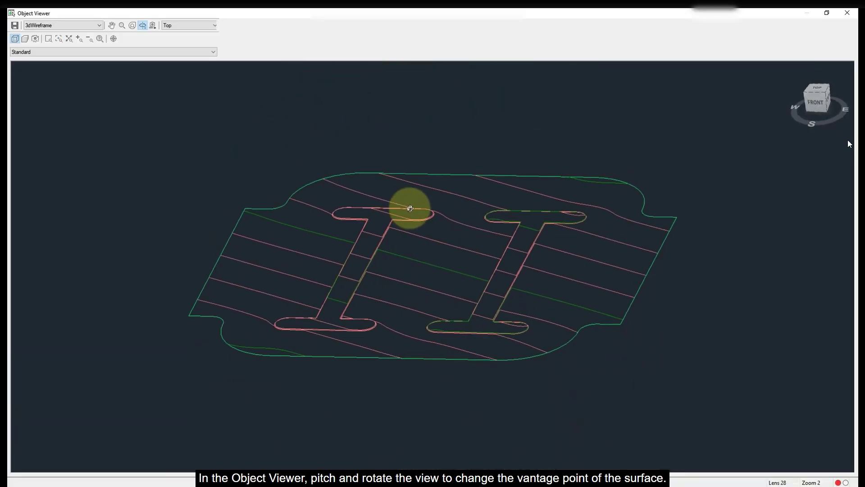
left_click_drag(392, 311, 393, 310)
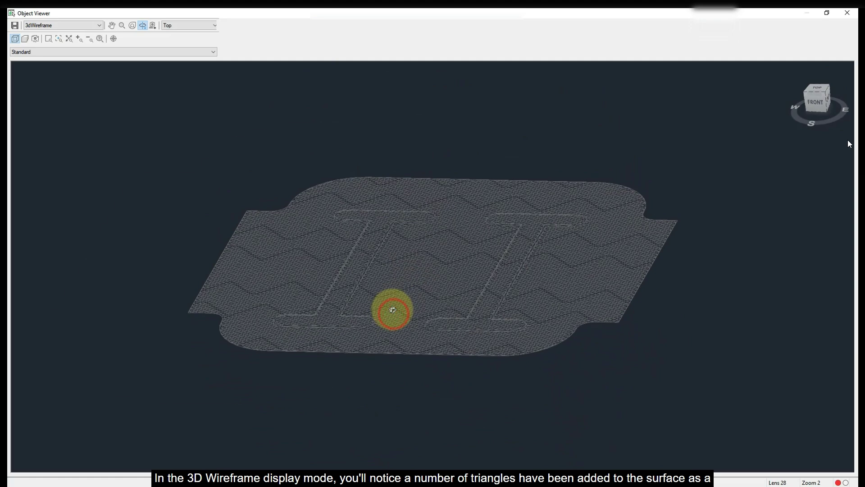
scroll(393, 310, "up", 5)
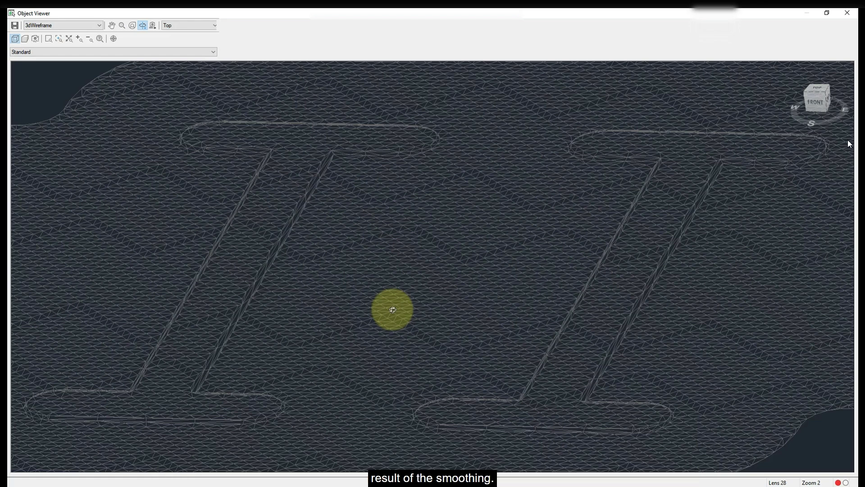
left_click(87, 26)
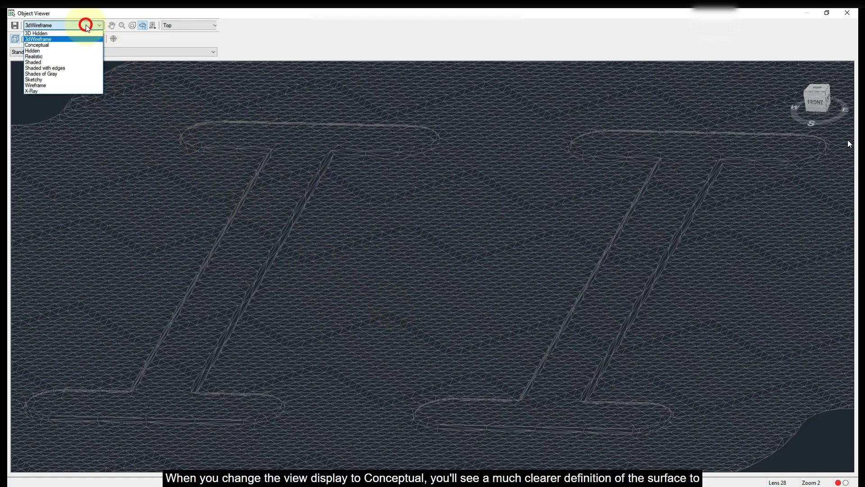
left_click(58, 44)
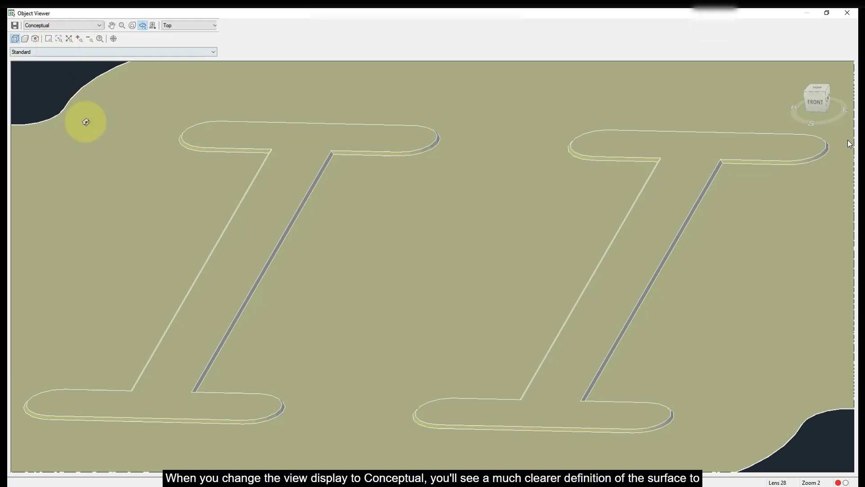